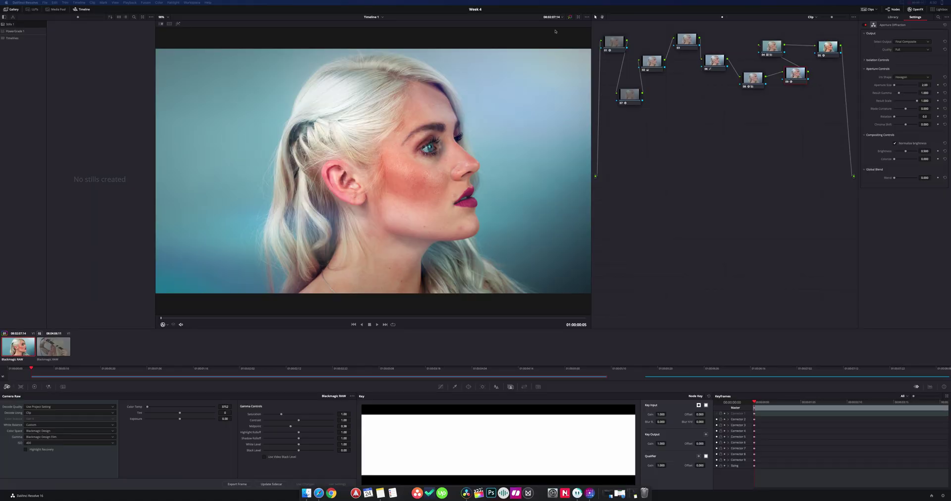
- Bypass all color grades to show the flat, ungraded blonde portrait footage
{"action": "left_click", "coordinate": [569, 17]}
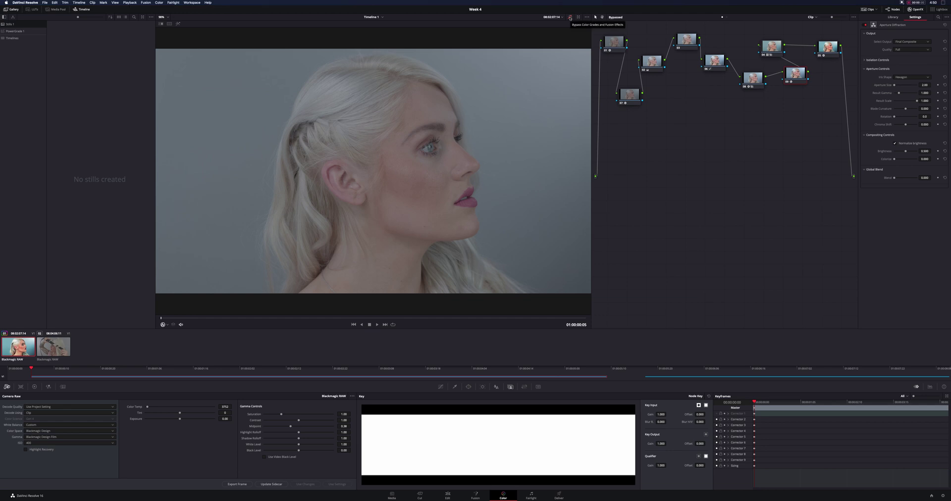
- Re-enable the grades so the portrait shows its teal background and warm skin again
{"action": "left_click", "coordinate": [569, 17]}
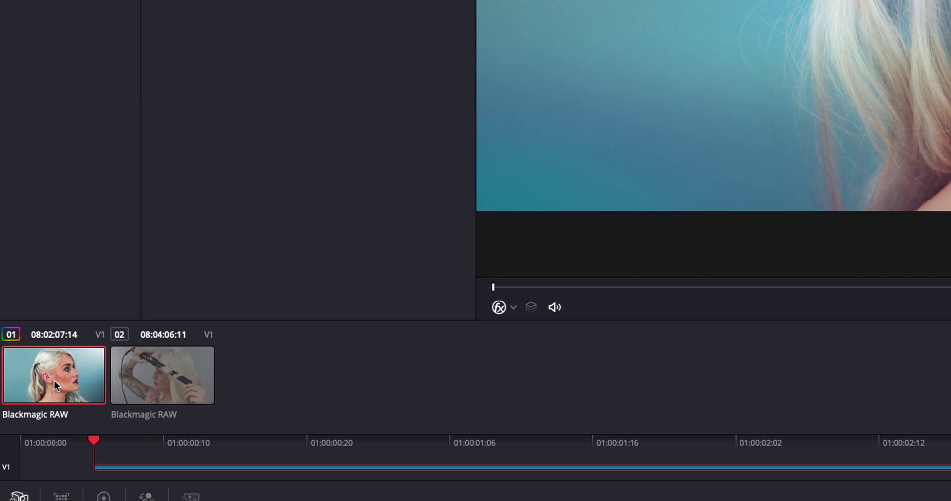
- Generate a 3D LUT from clip 01's grade and save it as FashionLUT1
{"action": "right_click", "coordinate": [55, 381]}
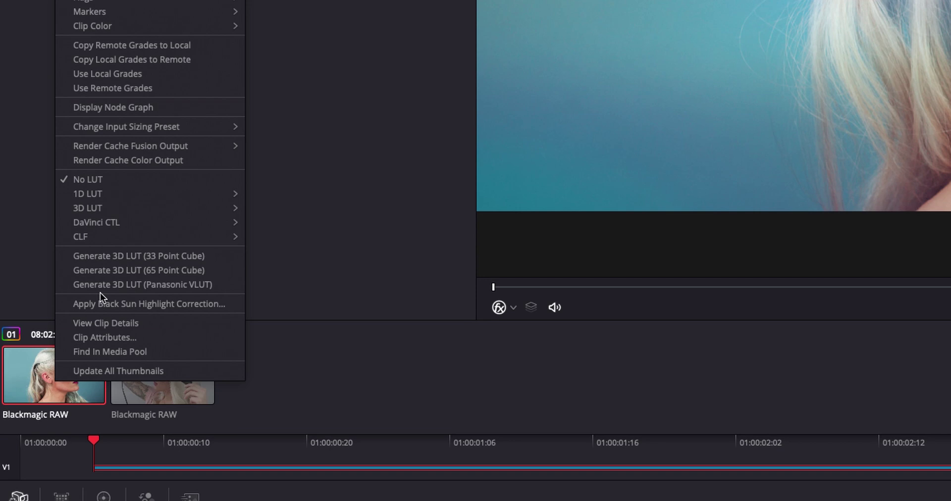
{"action": "left_click", "coordinate": [120, 270]}
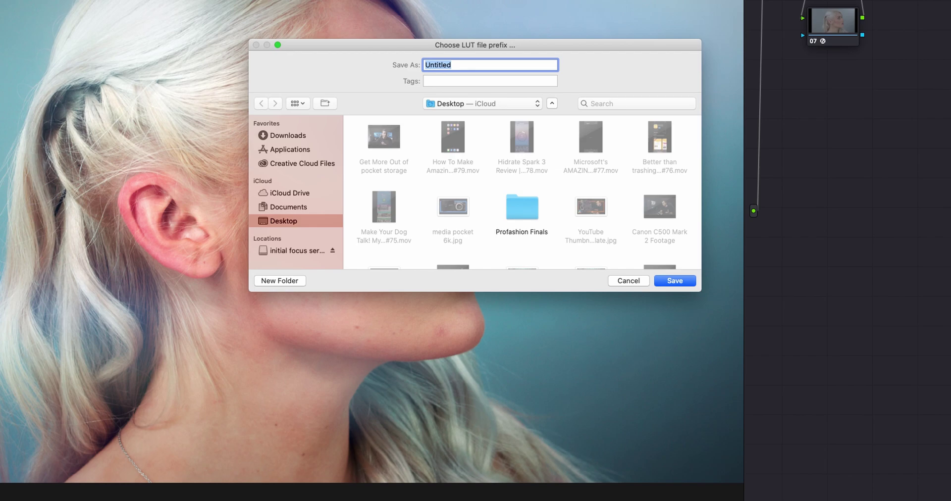
{"action": "type", "text": "FashionLUT1"}
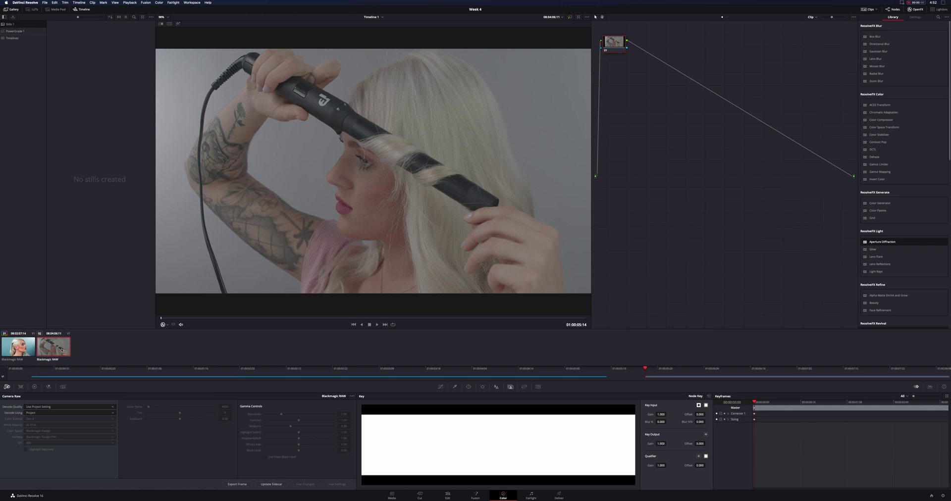
- Apply FashionLUT1 on a new serial node 02 of the curling-iron clip and compare it with the profile shot
{"action": "left_click", "coordinate": [31, 9]}
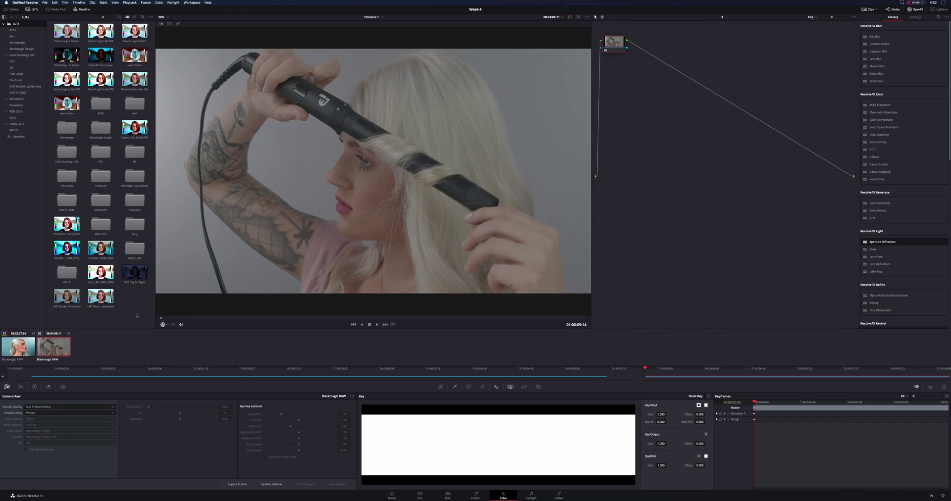
{"action": "key", "text": "alt+s"}
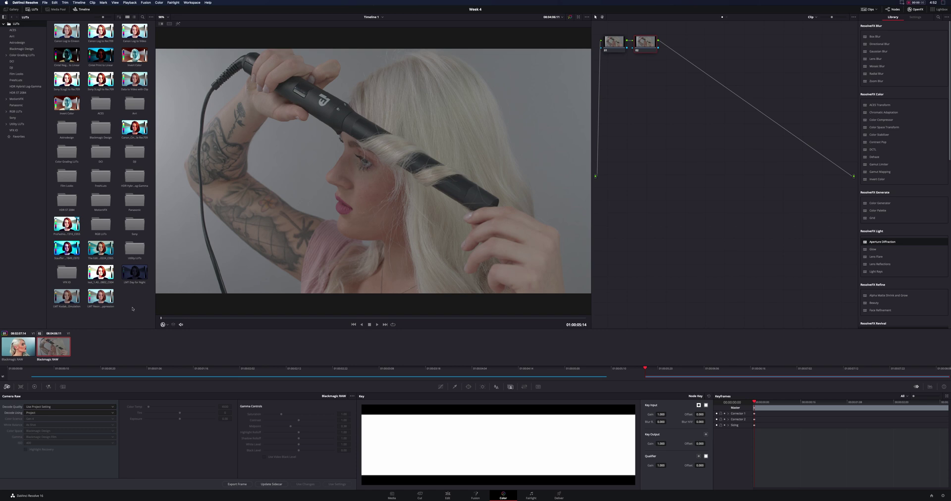
{"action": "double_click", "coordinate": [101, 273]}
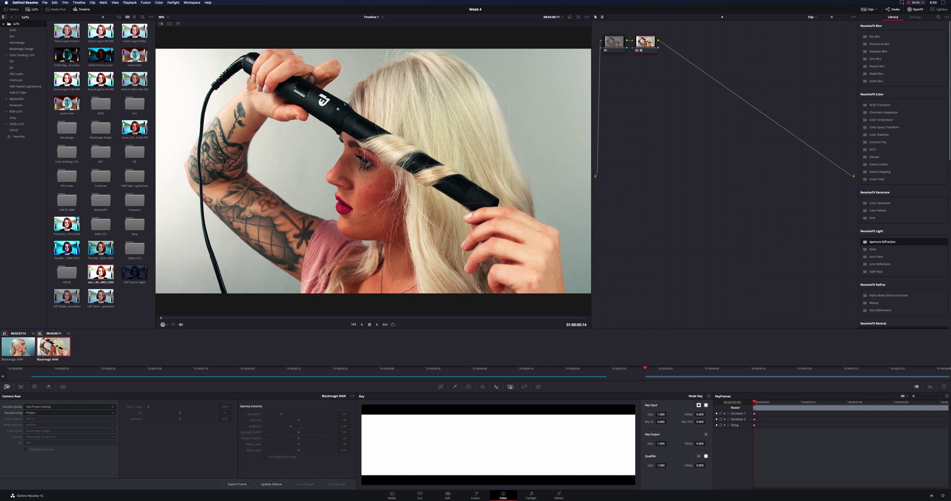
{"action": "key", "text": "Up"}
{"action": "key", "text": "Down"}
{"action": "left_click", "coordinate": [29, 346]}
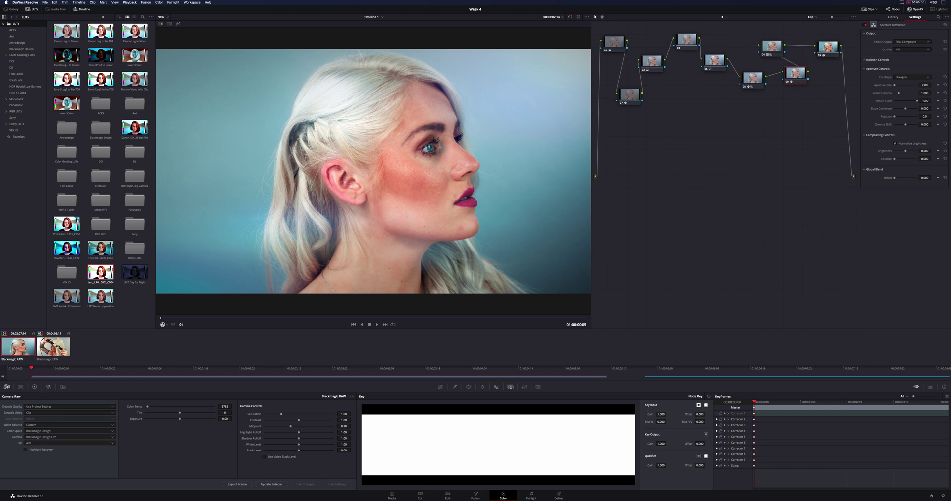
{"action": "left_click", "coordinate": [55, 346]}
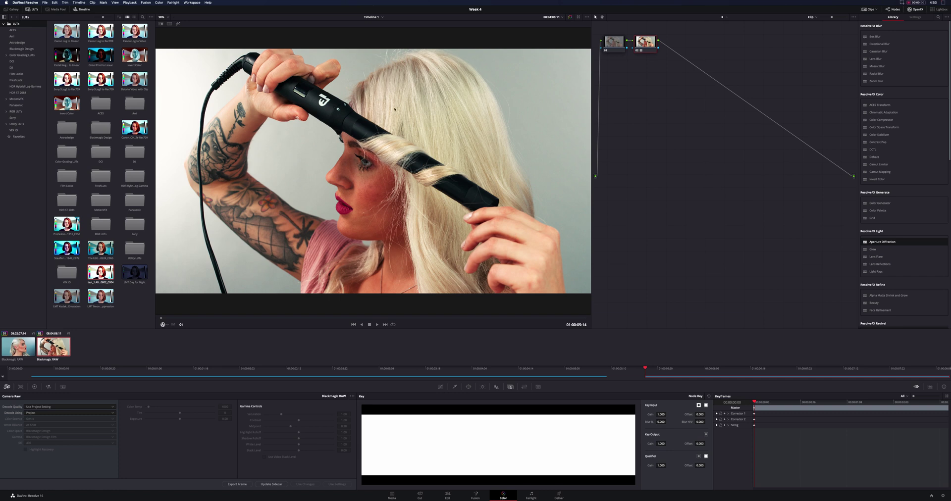
{"action": "left_click", "coordinate": [15, 348]}
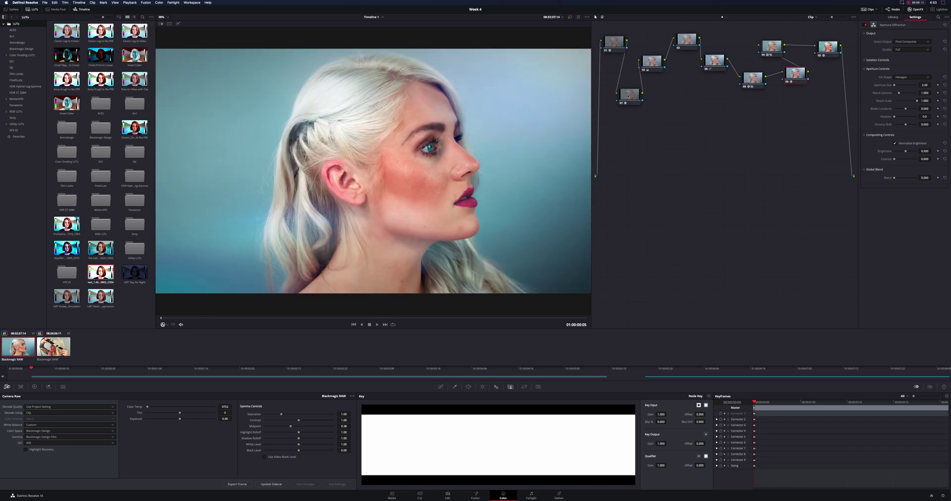
{"action": "left_click", "coordinate": [627, 96]}
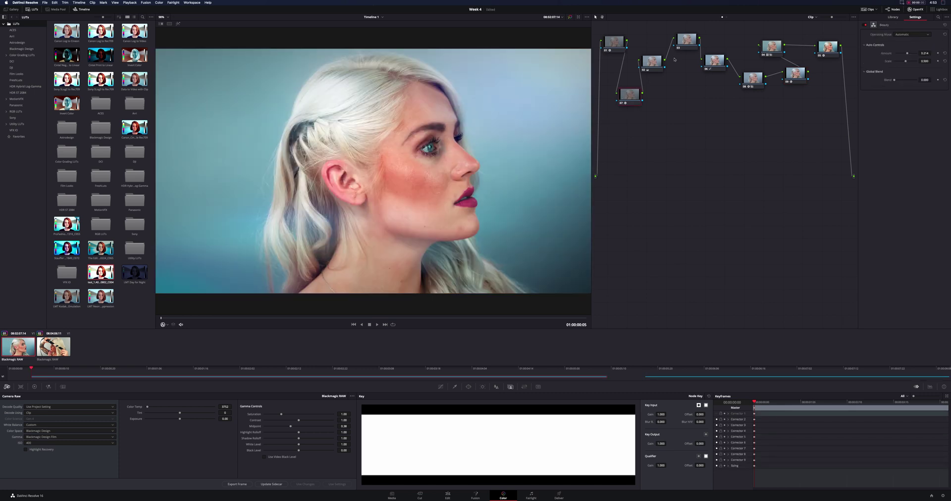
{"action": "left_click", "coordinate": [753, 78]}
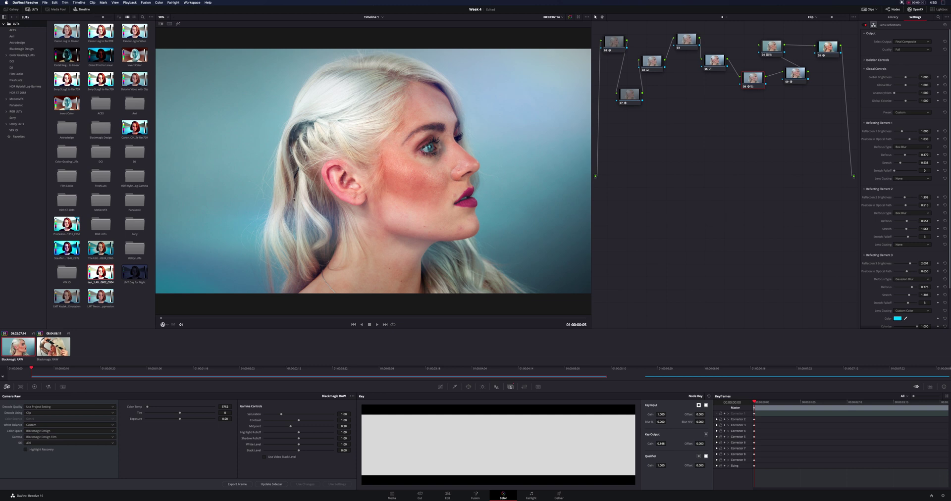
{"action": "key", "text": "Down"}
- Delete the LUT node 02 from the curling-iron clip and grab the profile shot's grade as a gallery still
{"action": "left_click", "coordinate": [56, 341]}
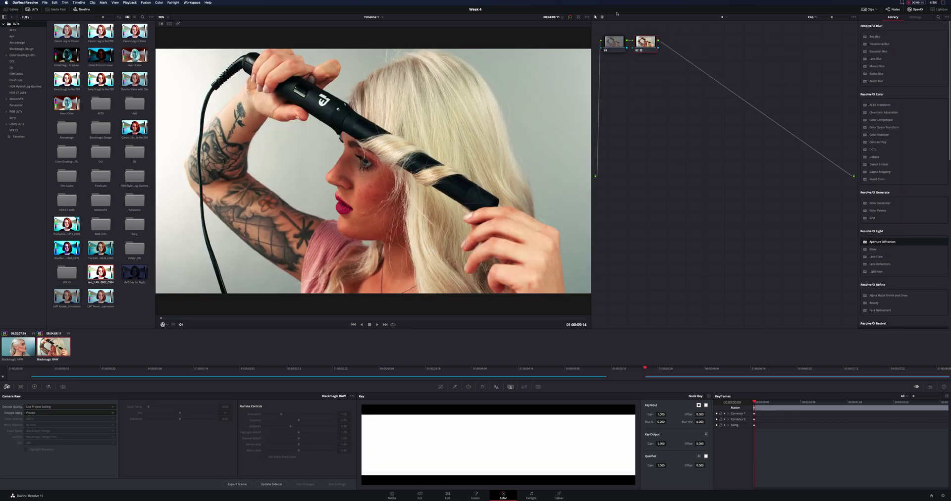
{"action": "key", "text": "Delete"}
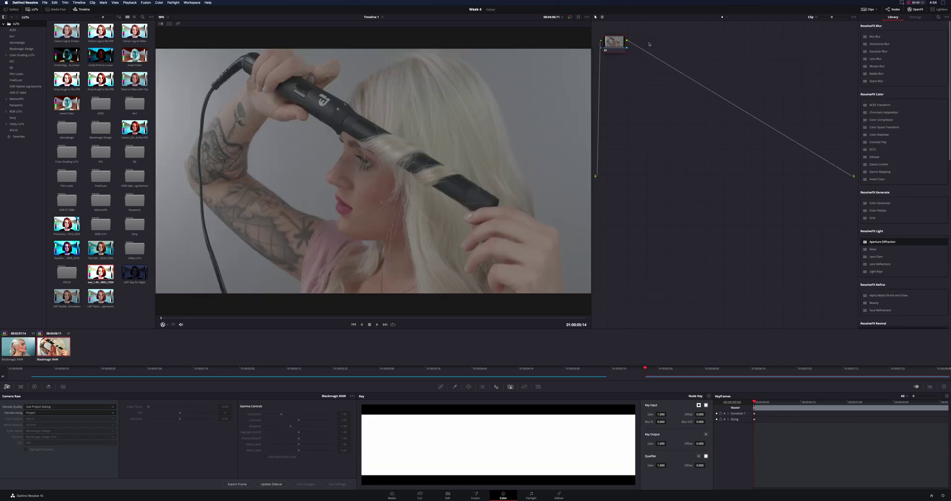
{"action": "key", "text": "Up"}
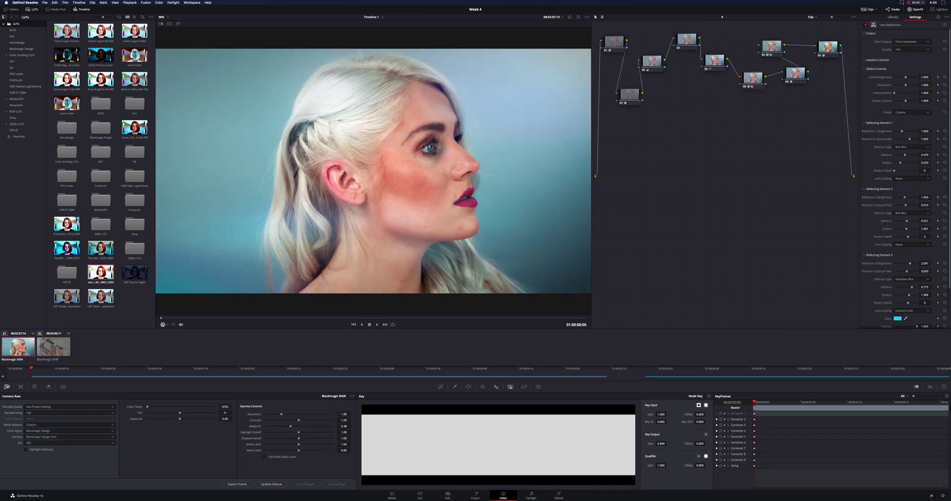
{"action": "left_click", "coordinate": [11, 9]}
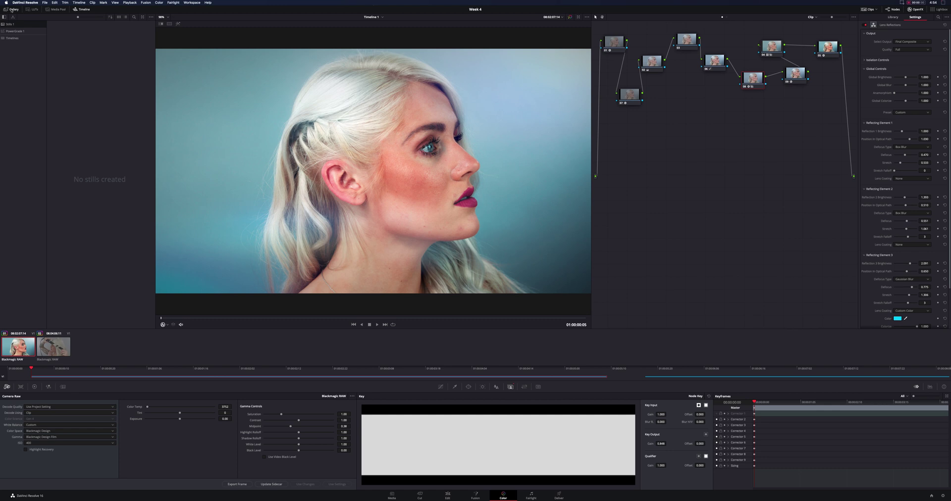
{"action": "right_click", "coordinate": [353, 179]}
{"action": "left_click", "coordinate": [368, 182]}
- Apply the grabbed still's grade to the curling-iron clip
{"action": "left_click", "coordinate": [61, 356]}
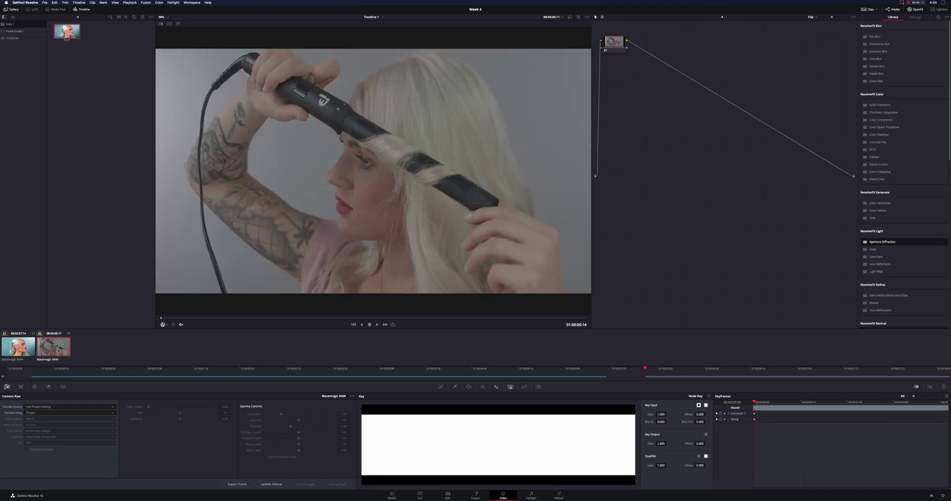
{"action": "right_click", "coordinate": [74, 32]}
{"action": "left_click", "coordinate": [77, 42]}
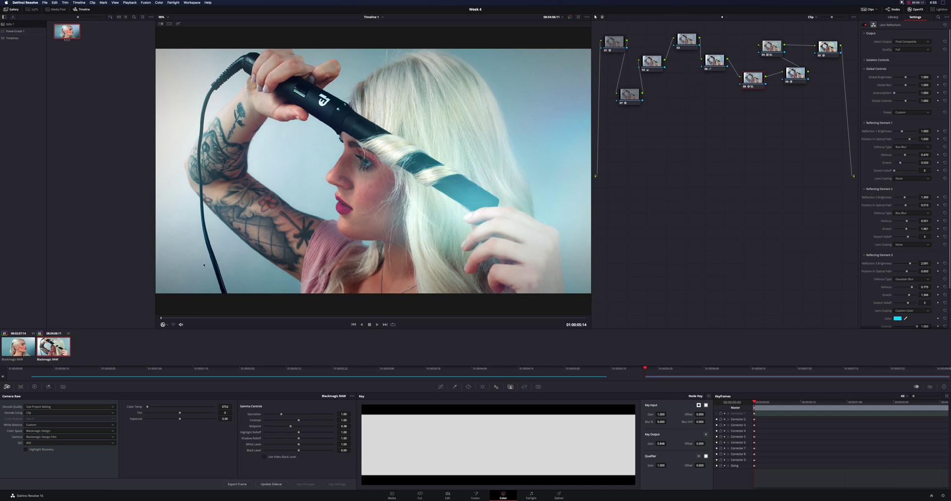
- Return to the profile shot, then select the PowerGrade 1 album and bring up its album menu
{"action": "left_click", "coordinate": [14, 352]}
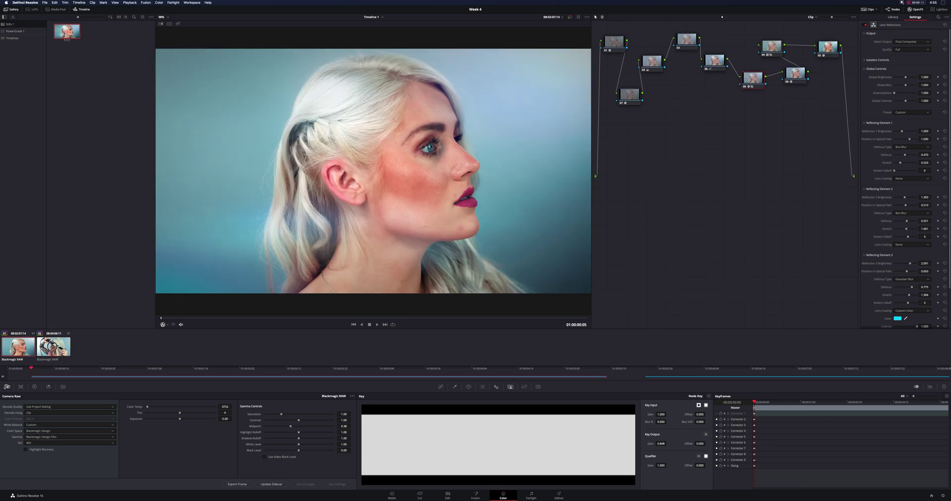
{"action": "left_click", "coordinate": [52, 345]}
{"action": "left_click", "coordinate": [53, 350]}
{"action": "key", "text": "ctrl+w"}
{"action": "left_click", "coordinate": [6, 32]}
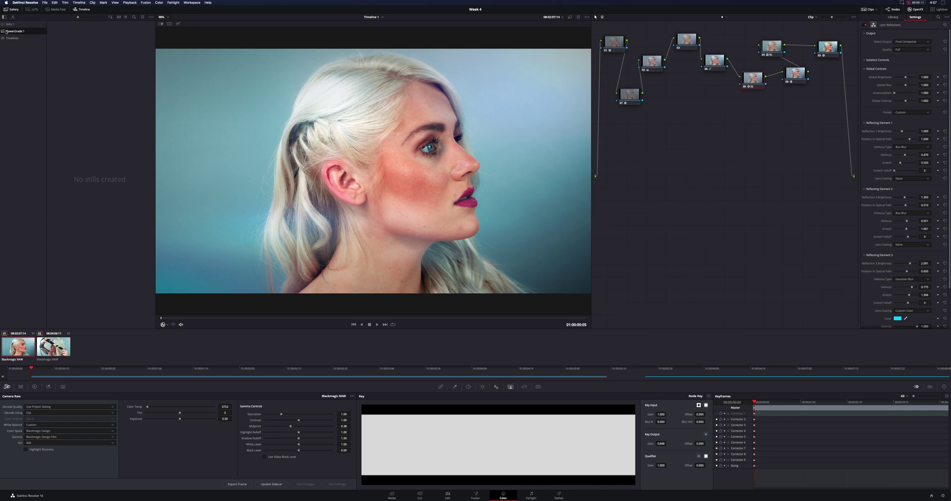
{"action": "right_click", "coordinate": [16, 33]}
- Add a PowerGrade 2 album and rename it Fashion
{"action": "left_click", "coordinate": [28, 40]}
{"action": "double_click", "coordinate": [22, 39]}
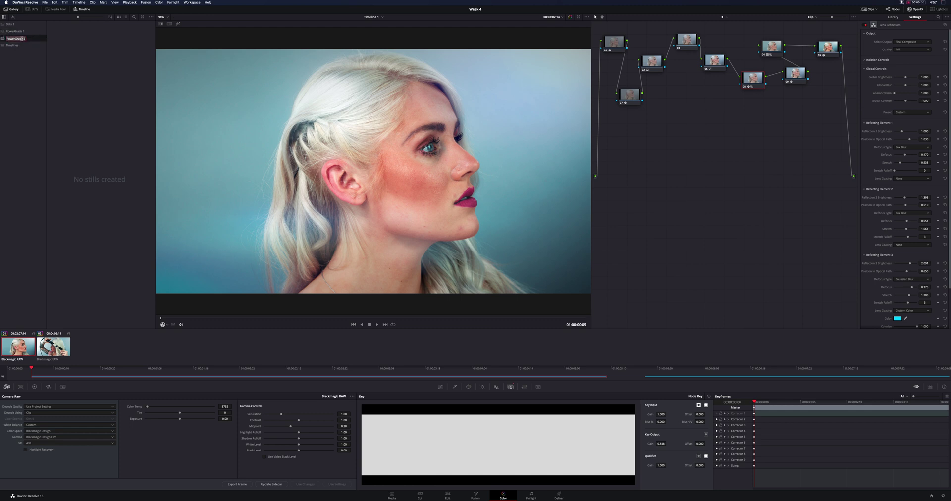
{"action": "type", "text": "Fashion"}
{"action": "key", "text": "Return"}
- Copy the graded still from Stills 1 into the Fashion album
{"action": "left_click", "coordinate": [20, 25]}
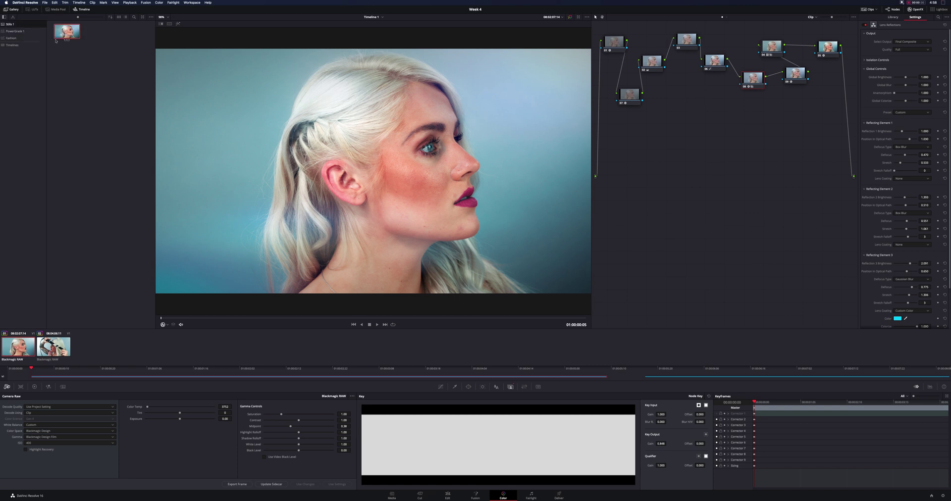
{"action": "left_click", "coordinate": [21, 38]}
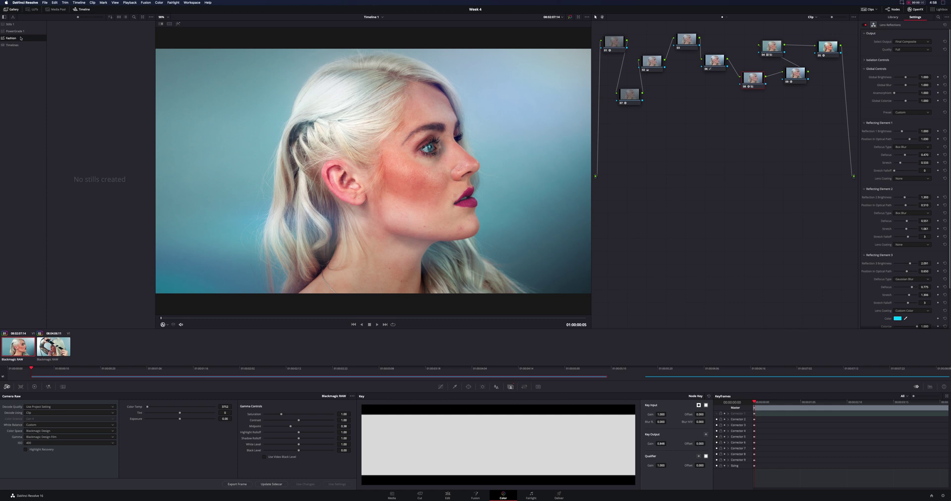
{"action": "left_click", "coordinate": [16, 24]}
{"action": "left_click", "coordinate": [62, 31]}
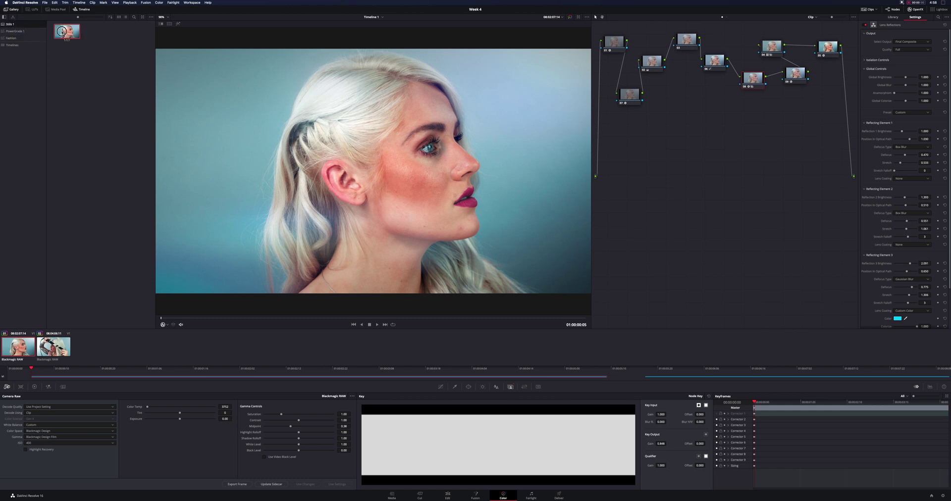
{"action": "left_click_drag", "start_coordinate": [62, 31], "coordinate": [15, 40]}
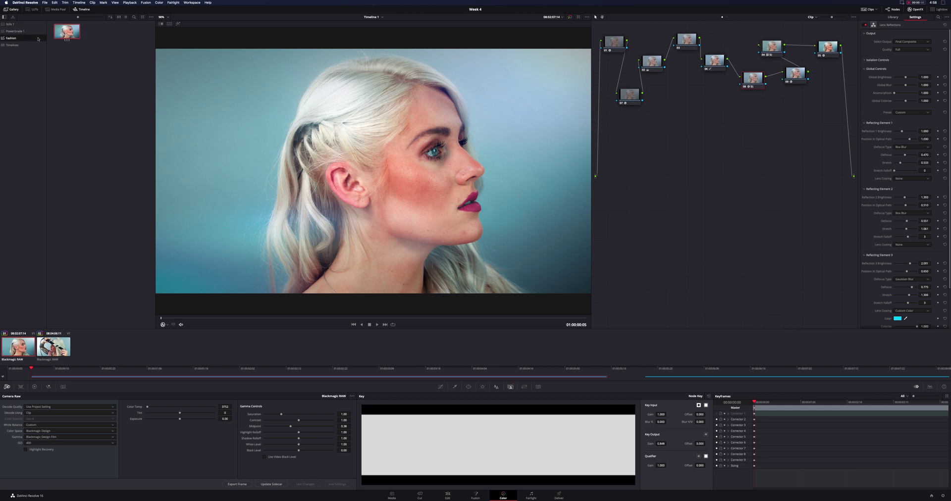
- Load the Week 3 project from the Project Manager
{"action": "left_click", "coordinate": [932, 496]}
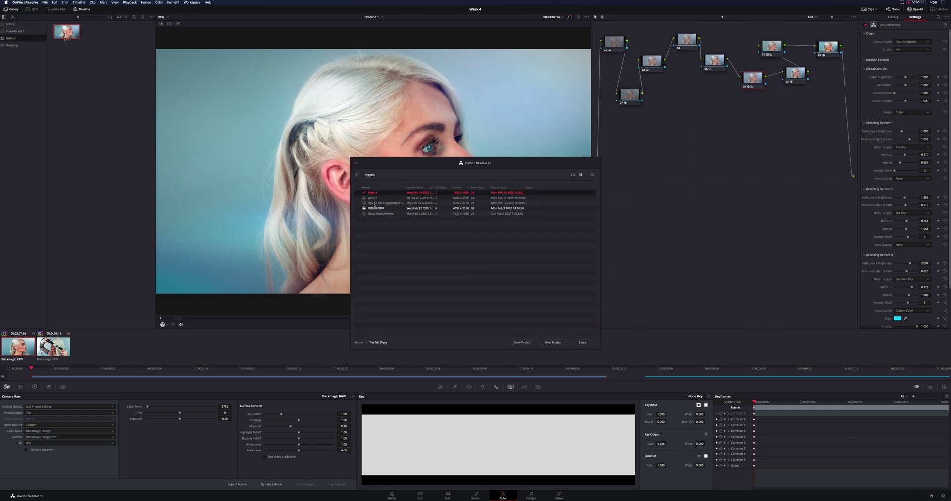
{"action": "double_click", "coordinate": [373, 198]}
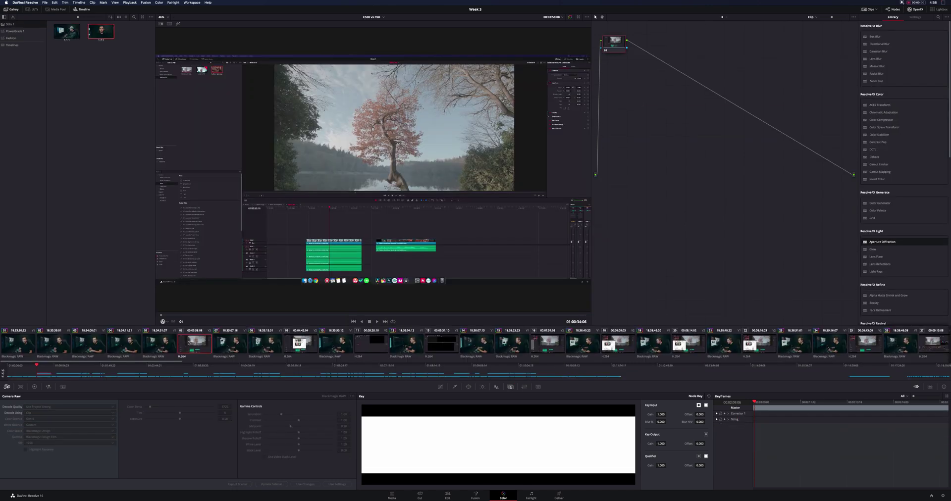
- Select clip 02 of Week 3 and show the Fashion album's still in the gallery
{"action": "left_click", "coordinate": [171, 343]}
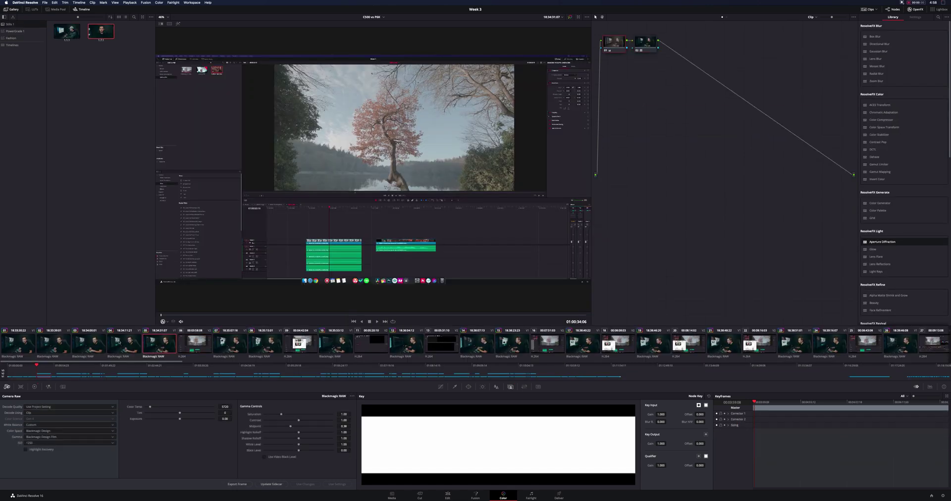
{"action": "left_click", "coordinate": [90, 343]}
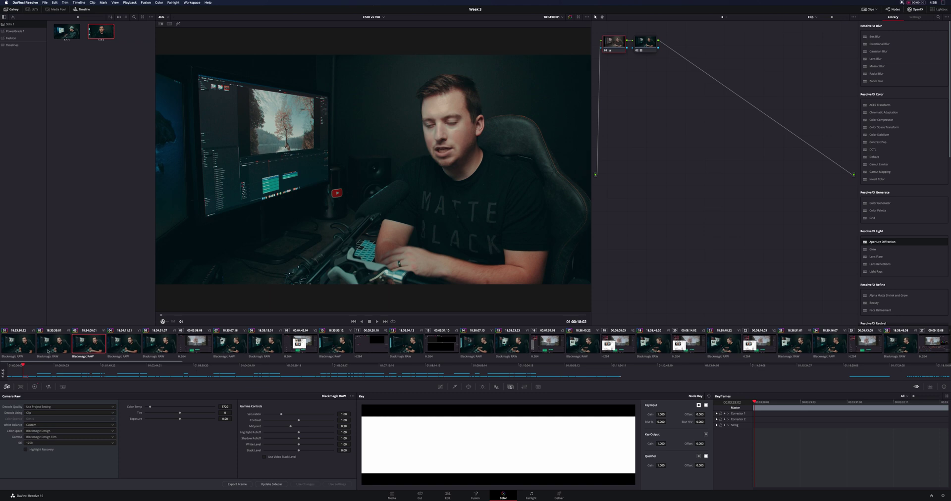
{"action": "left_click", "coordinate": [54, 347]}
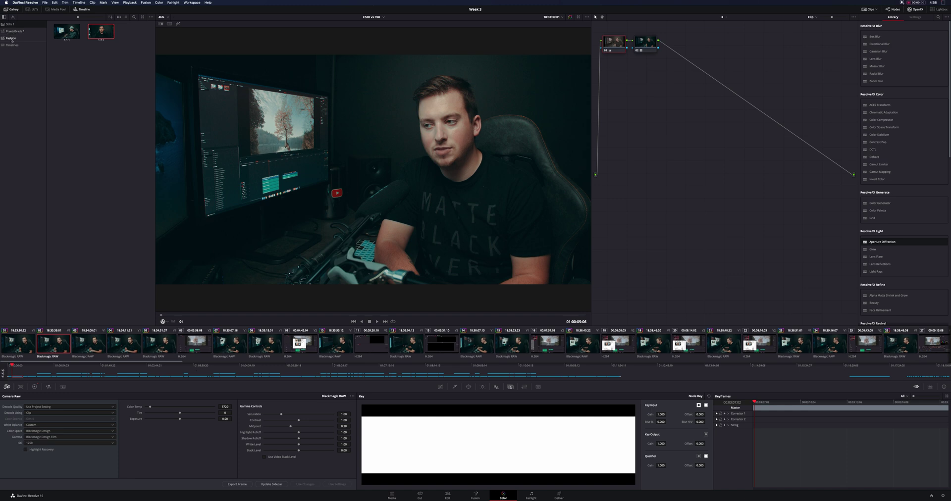
{"action": "left_click", "coordinate": [12, 39]}
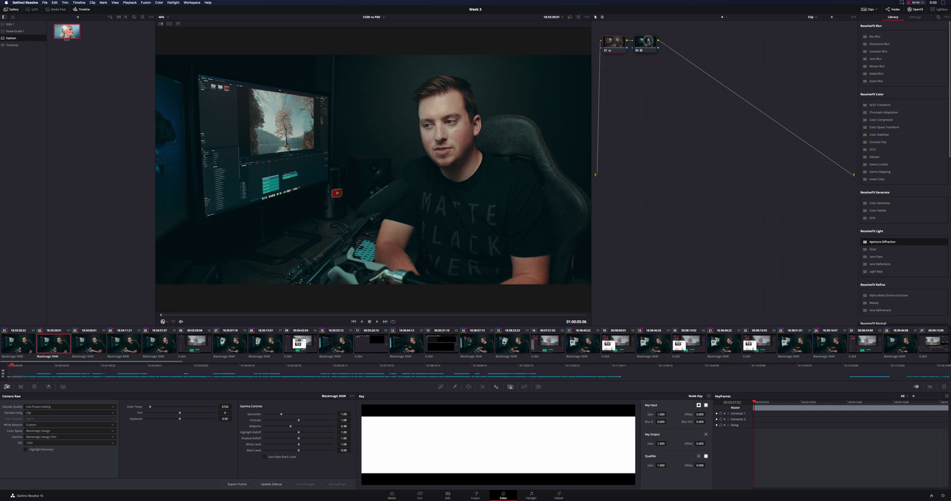
- Reposition node 02 and toggle it off and on to compare the look
{"action": "left_click_drag", "start_coordinate": [643, 38], "coordinate": [655, 50]}
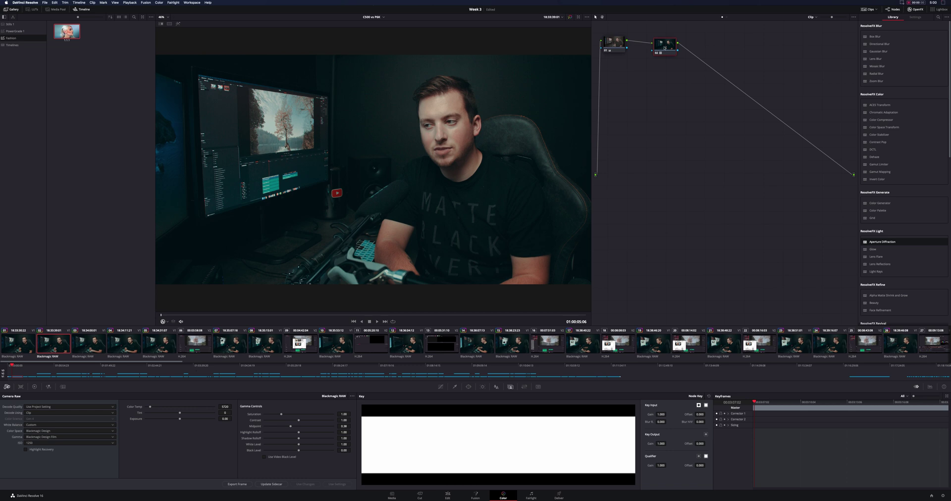
{"action": "left_click", "coordinate": [656, 53]}
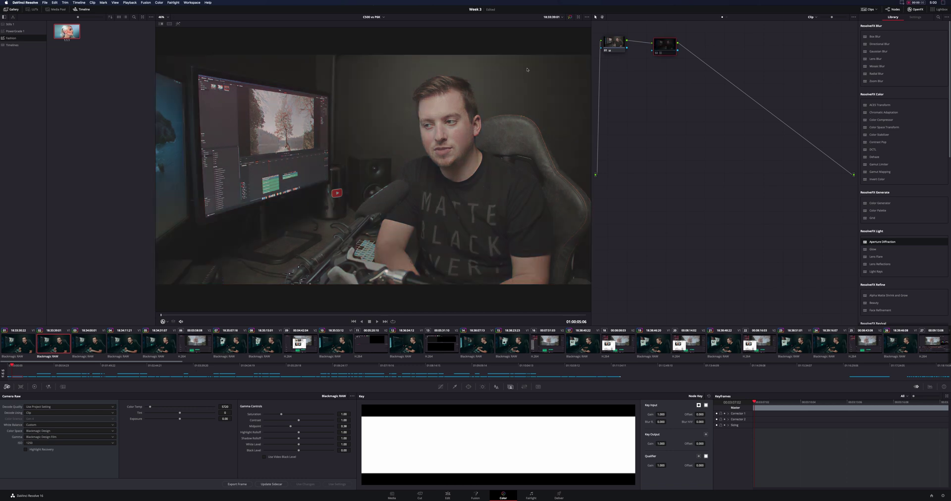
{"action": "left_click", "coordinate": [656, 53]}
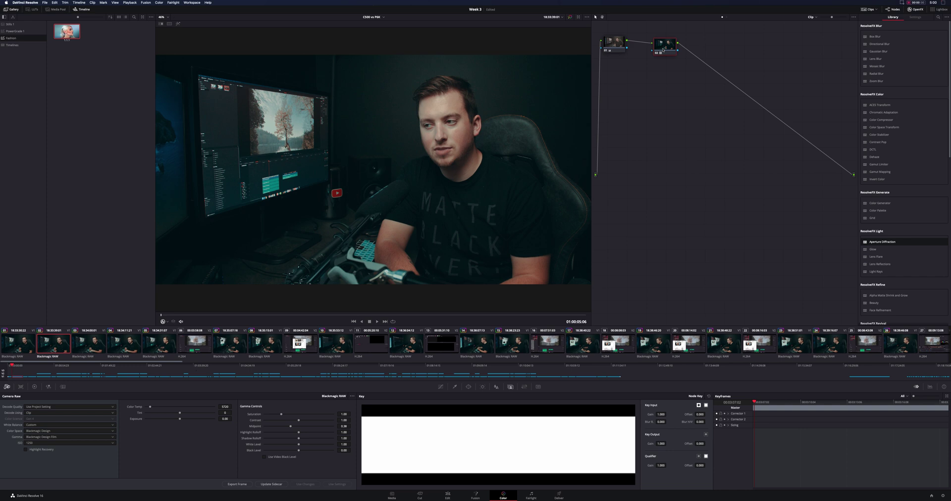
- Delete clip 02's node 02 and apply the Fashion still's grade to it
{"action": "key", "text": "Delete"}
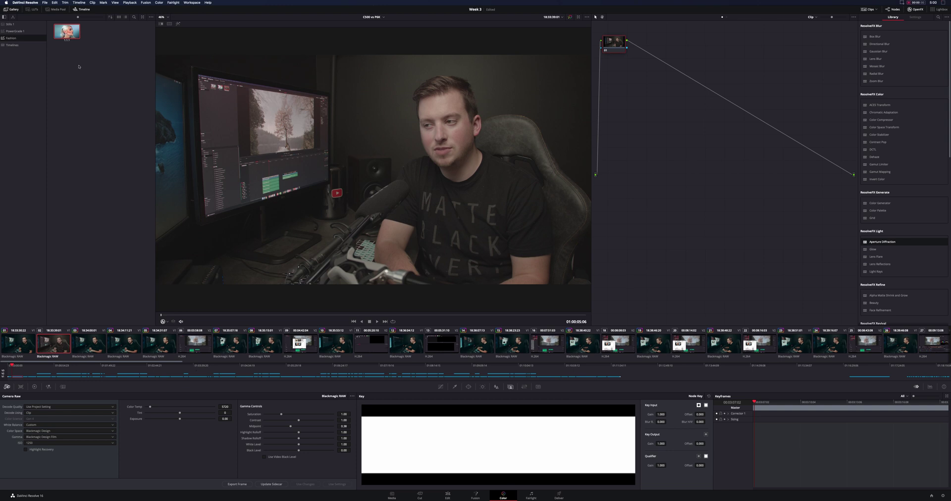
{"action": "right_click", "coordinate": [66, 35]}
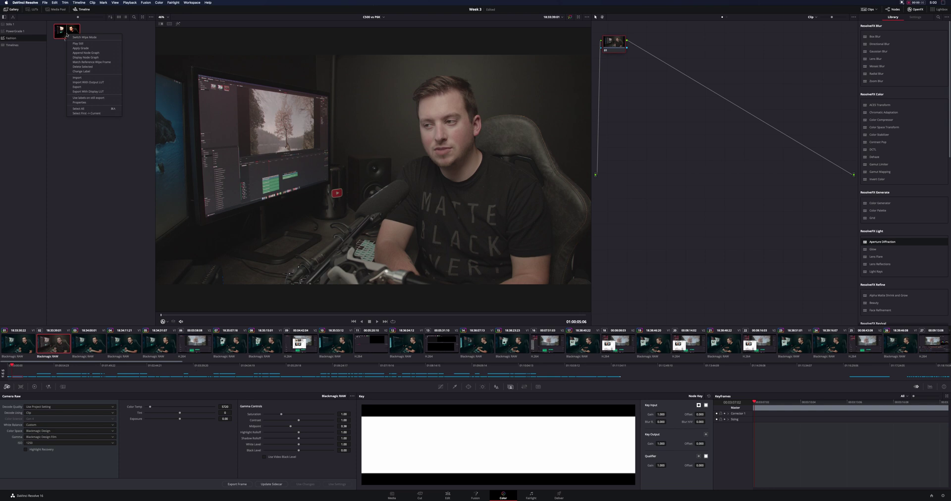
{"action": "left_click", "coordinate": [80, 48]}
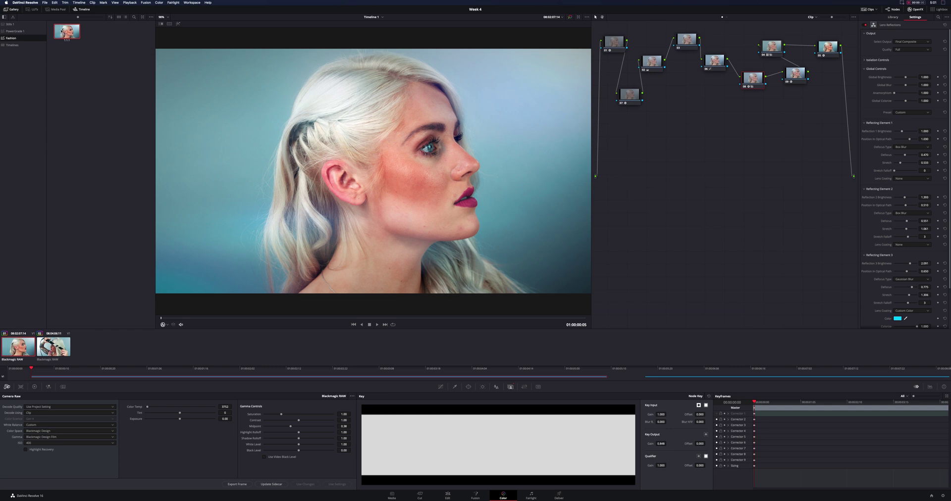
- Choose Export on the Fashion gallery still to bring up the DPX export to the Desktop
{"action": "right_click", "coordinate": [62, 31]}
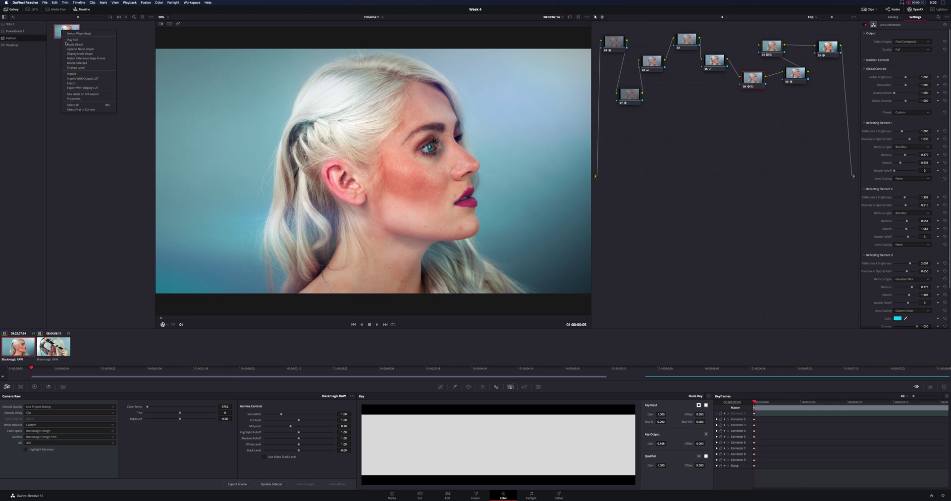
{"action": "left_click", "coordinate": [71, 84]}
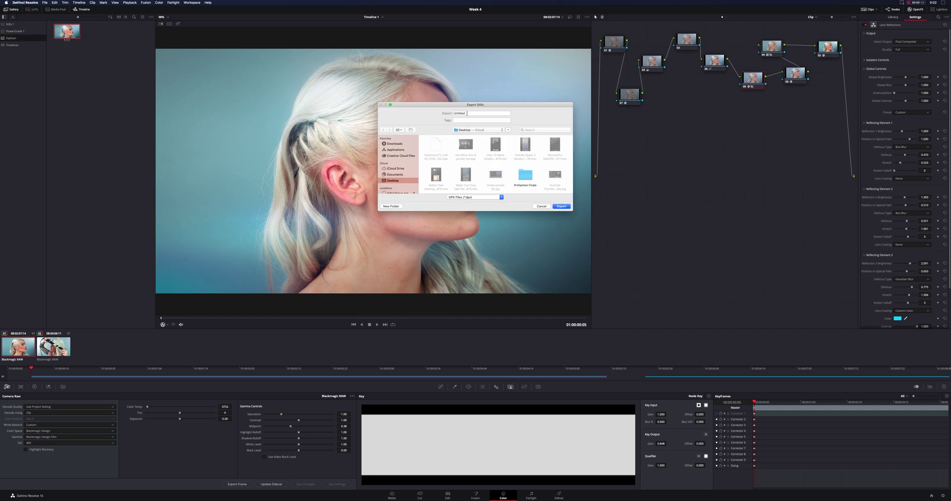
- Export the still to the Desktop as a Fashion DPX file and import it back into the album
{"action": "double_click", "coordinate": [467, 113]}
{"action": "type", "text": "Fa"}
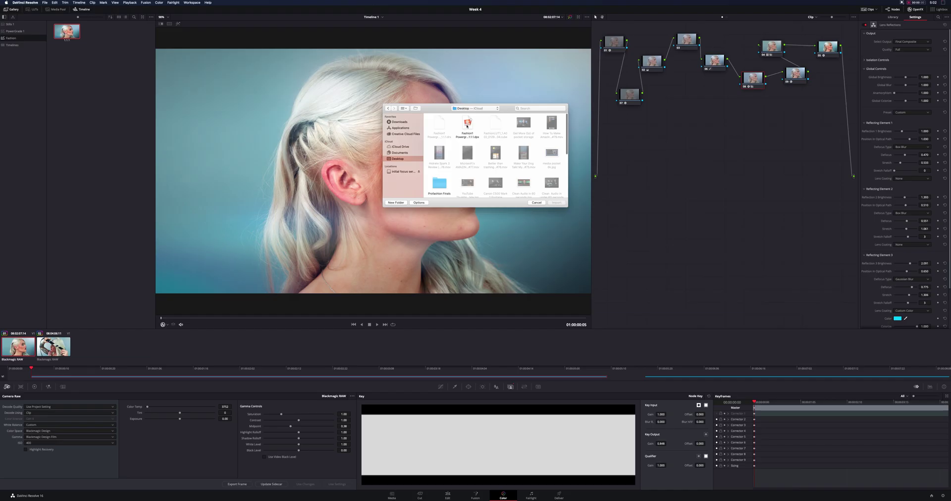
{"action": "left_click", "coordinate": [466, 126]}
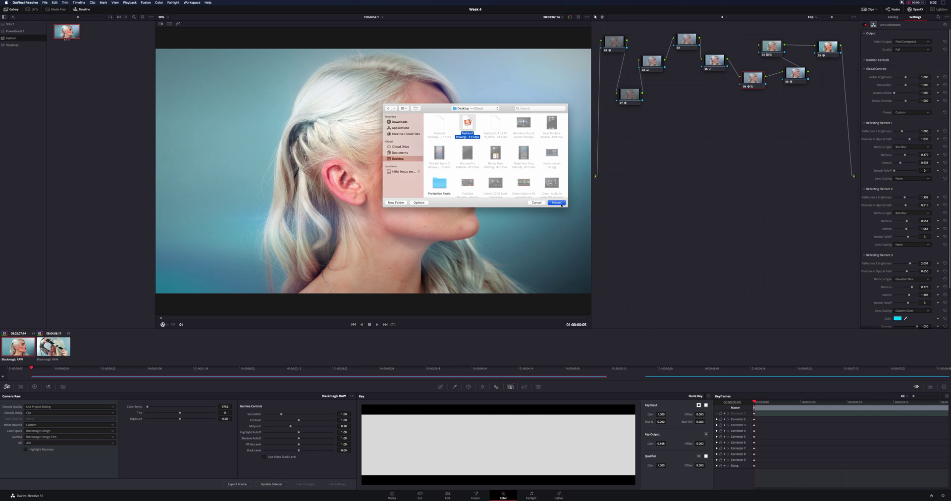
{"action": "left_click", "coordinate": [556, 203]}
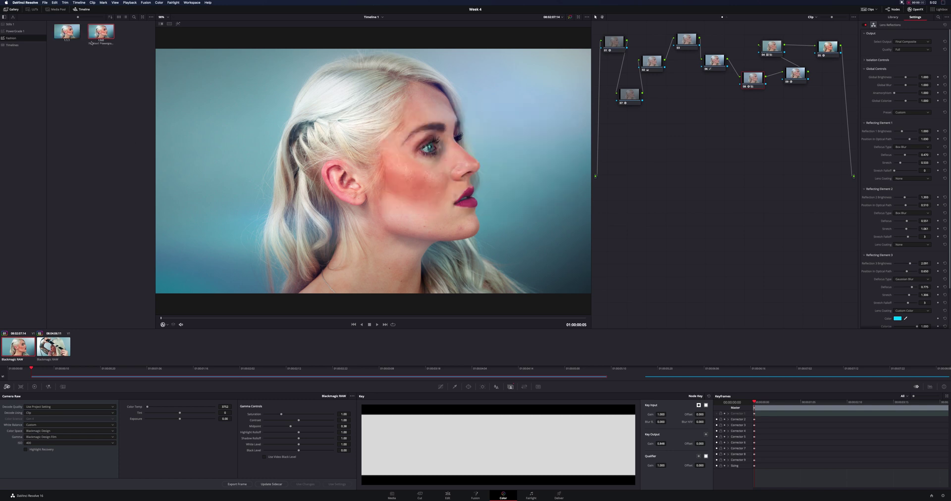